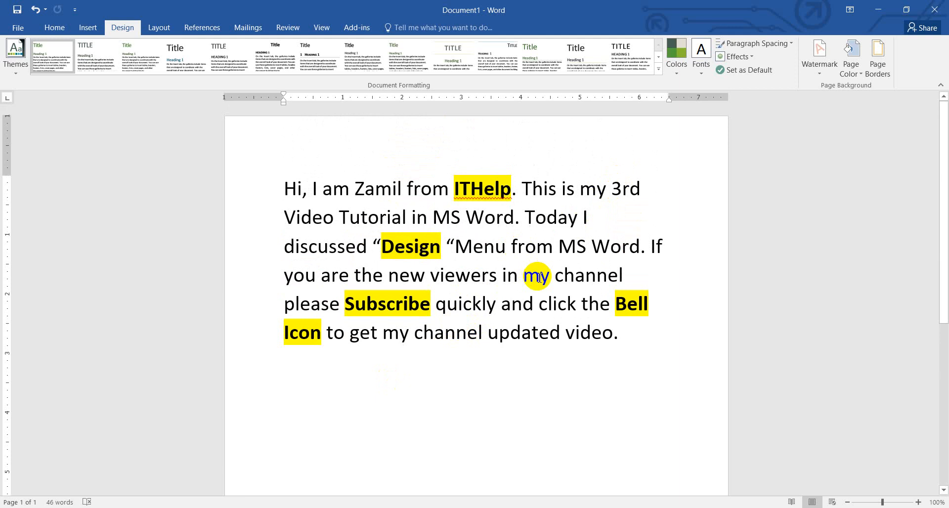
{"action": "scroll", "coordinate": [393, 237], "scroll_direction": "down", "scroll_amount": 8}
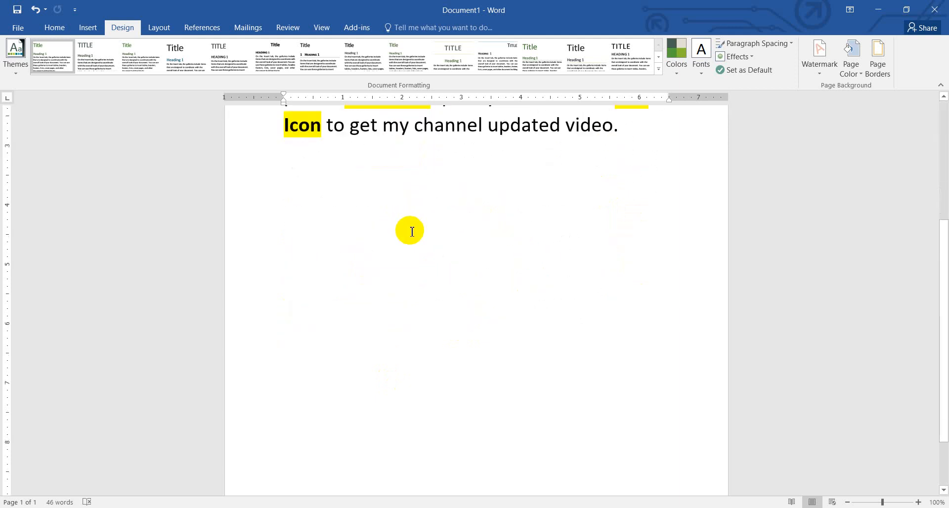
{"action": "scroll", "coordinate": [411, 235], "scroll_direction": "down", "scroll_amount": 2}
{"action": "scroll", "coordinate": [417, 242], "scroll_direction": "up", "scroll_amount": 10}
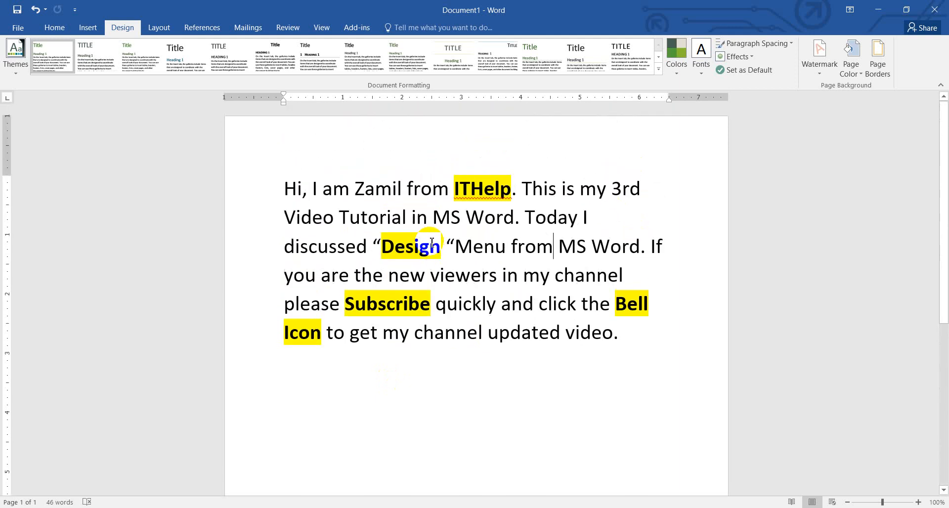
{"action": "left_click", "coordinate": [428, 247]}
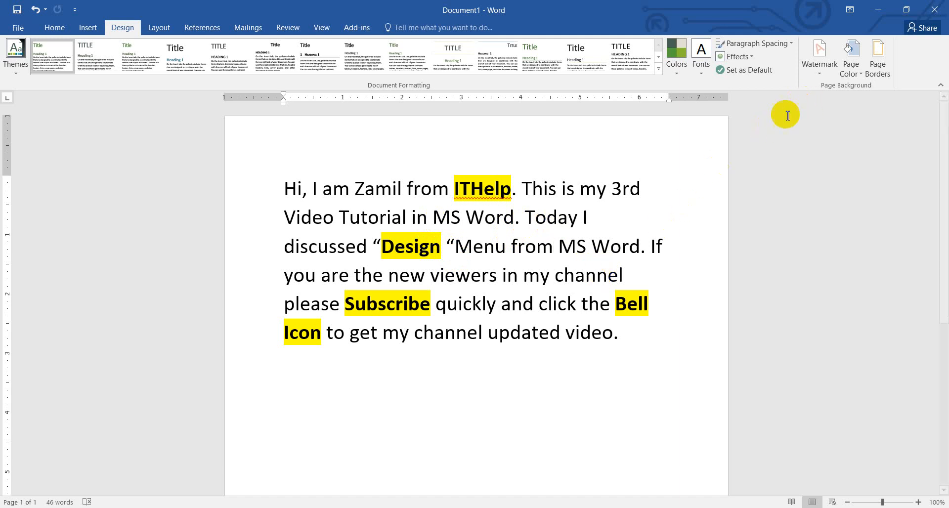
Step: Try the CONFIDENTIAL 1 diagonal watermark on the page, check how it looks, and undo it
{"action": "left_click", "coordinate": [821, 77]}
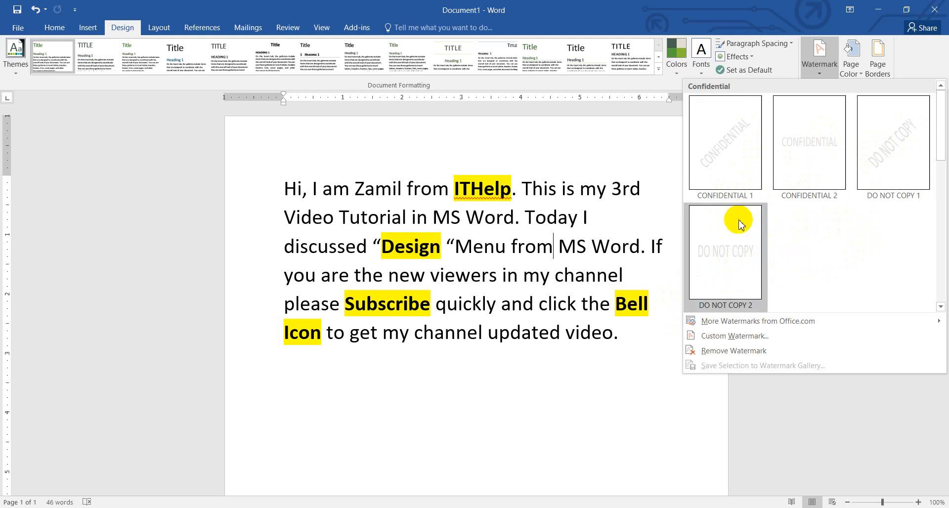
{"action": "left_click", "coordinate": [729, 153]}
{"action": "scroll", "coordinate": [466, 366], "scroll_direction": "down", "scroll_amount": 3}
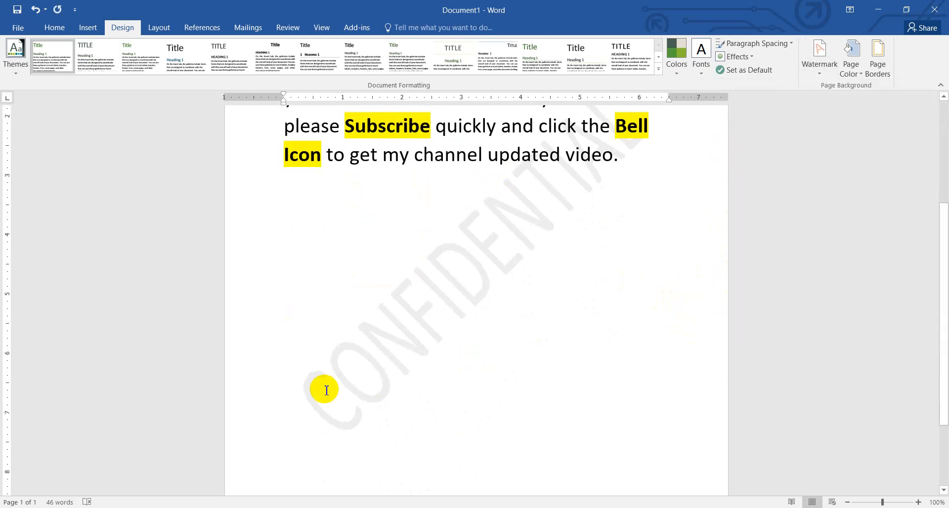
{"action": "scroll", "coordinate": [485, 303], "scroll_direction": "up", "scroll_amount": 2}
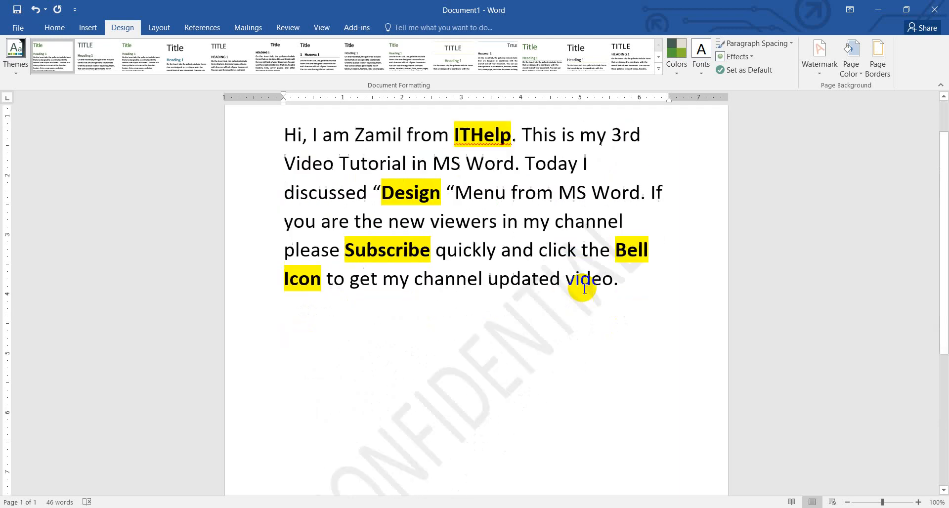
{"action": "scroll", "coordinate": [584, 289], "scroll_direction": "down", "scroll_amount": 2}
{"action": "left_click", "coordinate": [426, 305]}
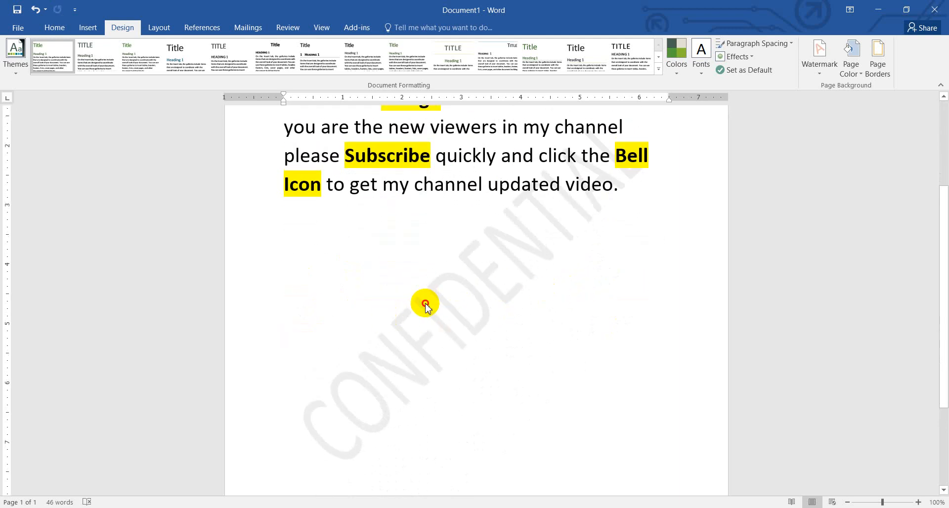
{"action": "left_click", "coordinate": [498, 284]}
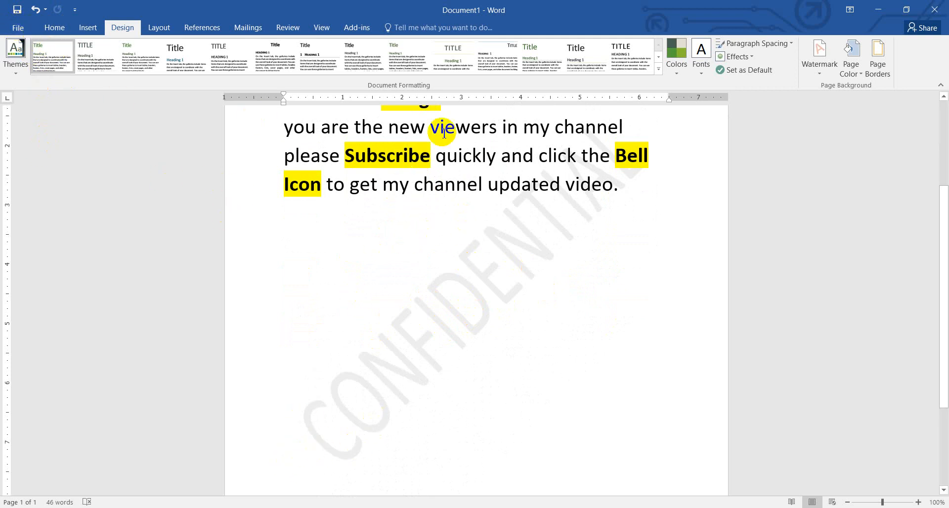
{"action": "scroll", "coordinate": [418, 244], "scroll_direction": "up", "scroll_amount": 2}
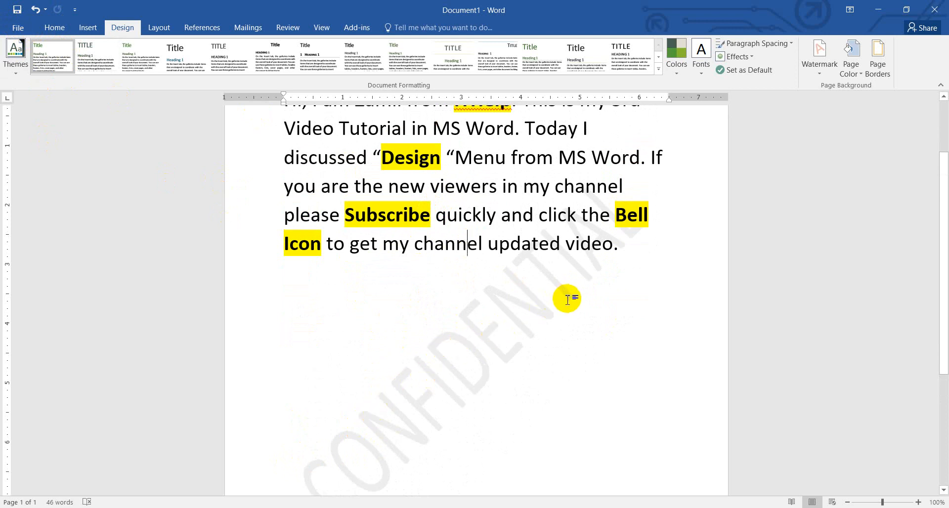
{"action": "key", "text": "ctrl+z"}
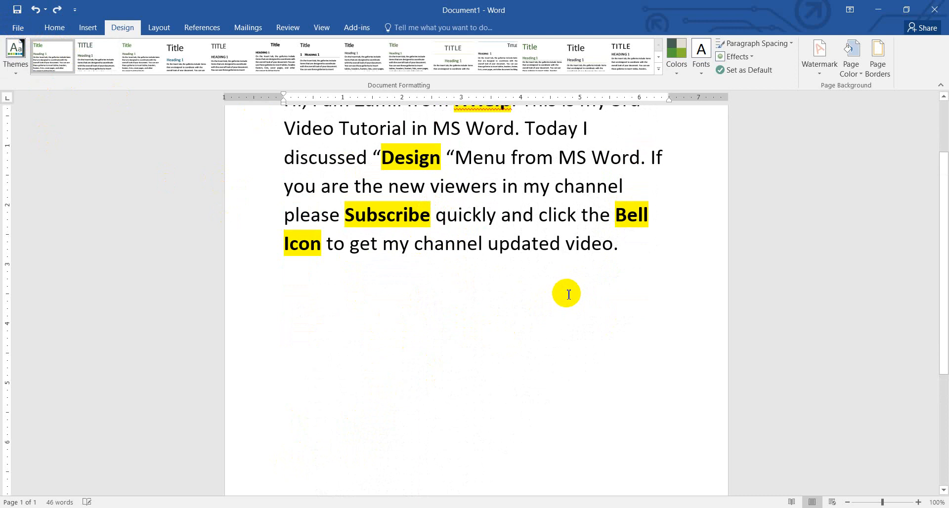
Step: Open the custom watermark settings to view the picture and text options, and close them without applying anything
{"action": "left_click", "coordinate": [818, 75]}
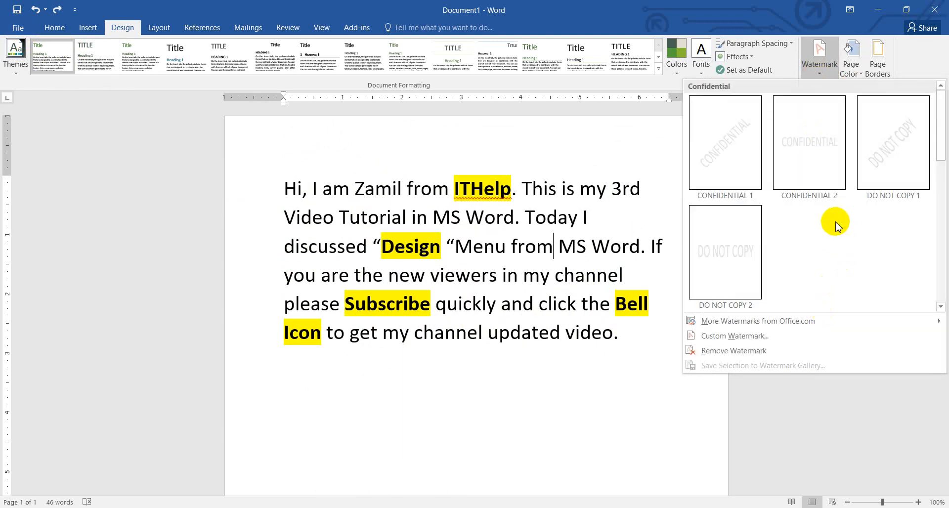
{"action": "left_click", "coordinate": [735, 338]}
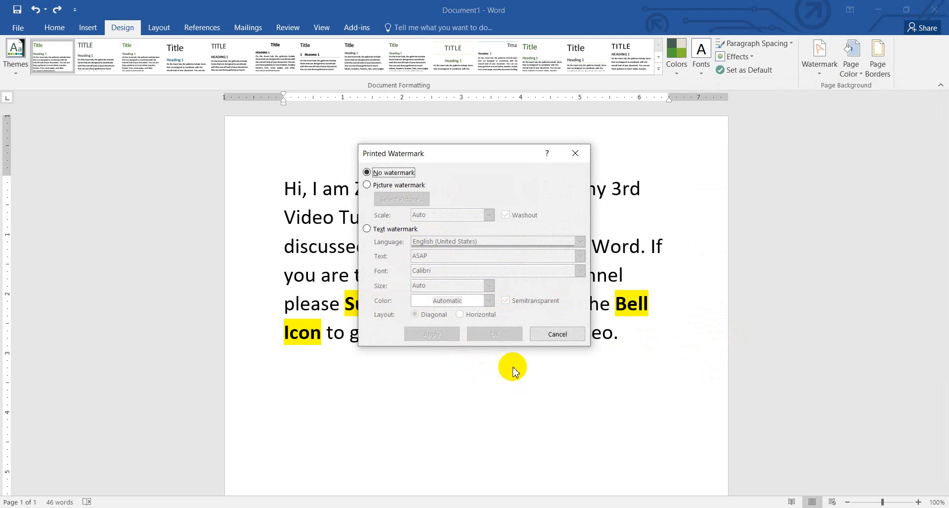
{"action": "left_click", "coordinate": [577, 157]}
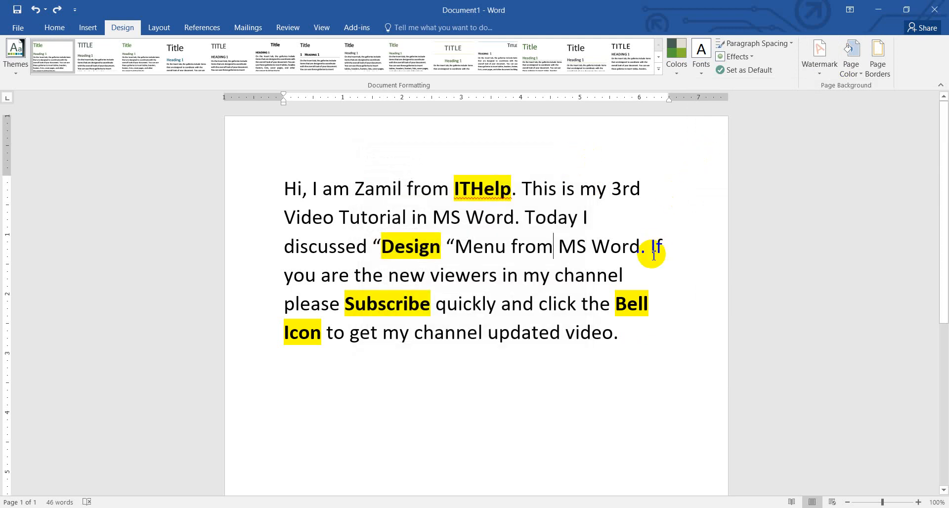
Step: Apply the CONFIDENTIAL 1 diagonal watermark to the page again and remove it with Remove Watermark
{"action": "left_click", "coordinate": [820, 75]}
{"action": "left_click", "coordinate": [699, 148]}
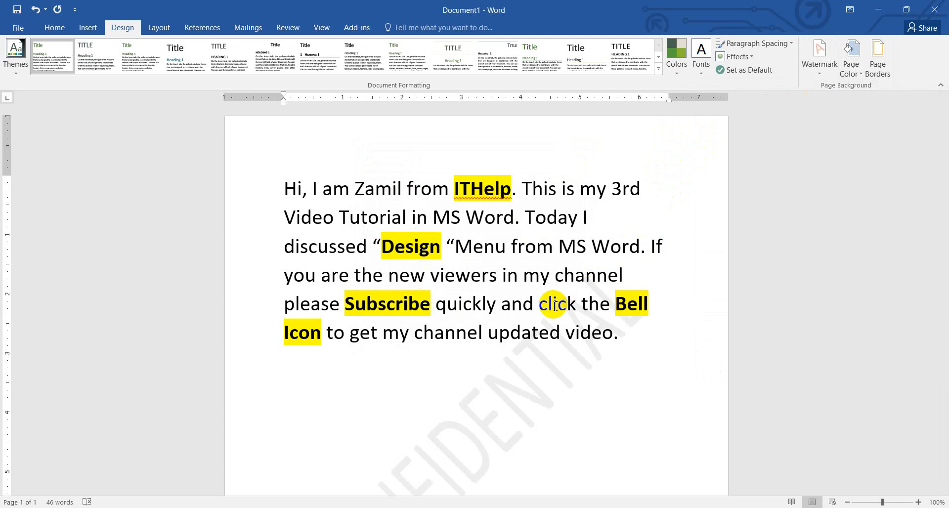
{"action": "left_click", "coordinate": [820, 74]}
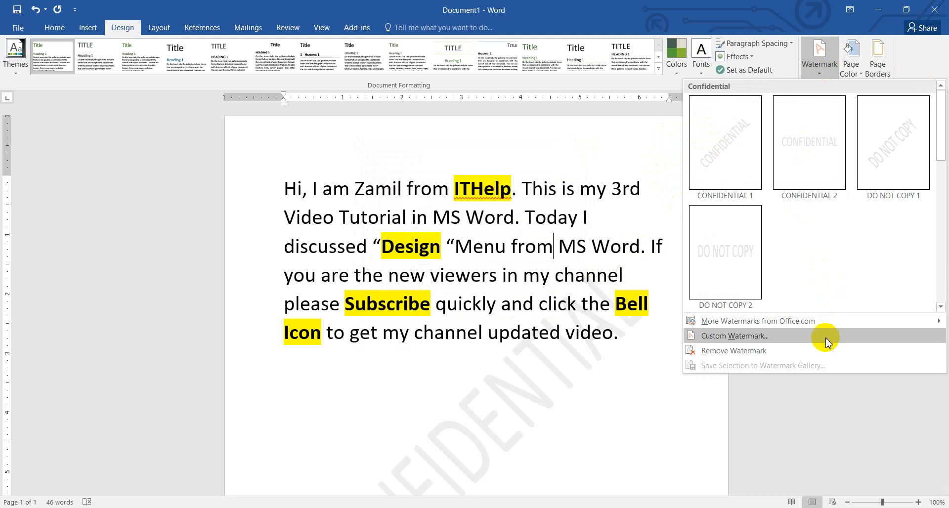
{"action": "left_click", "coordinate": [765, 355]}
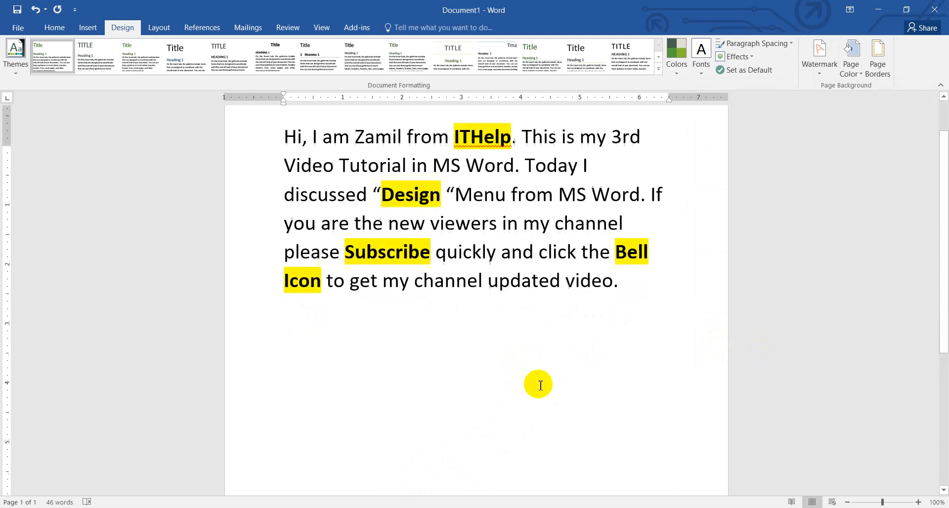
{"action": "scroll", "coordinate": [538, 386], "scroll_direction": "down", "scroll_amount": 3}
{"action": "scroll", "coordinate": [539, 385], "scroll_direction": "up", "scroll_amount": 3}
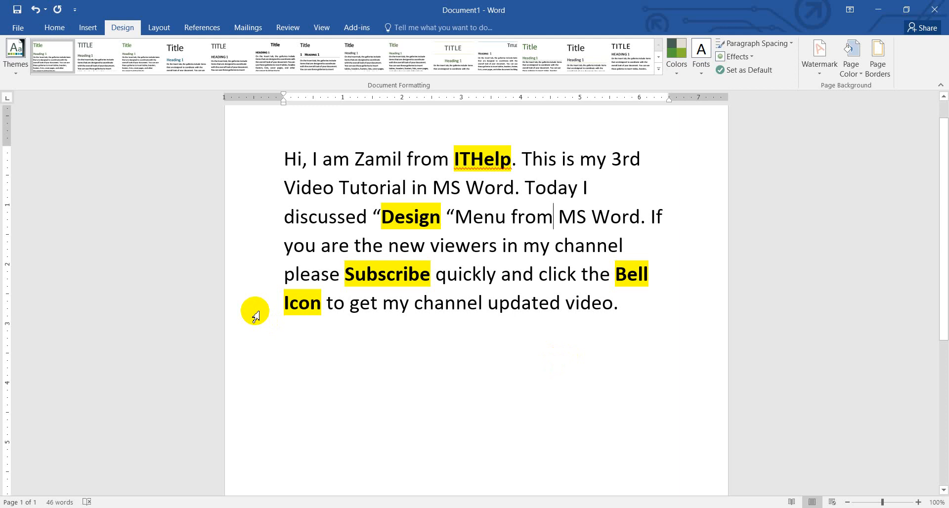
{"action": "scroll", "coordinate": [372, 236], "scroll_direction": "down", "scroll_amount": 3}
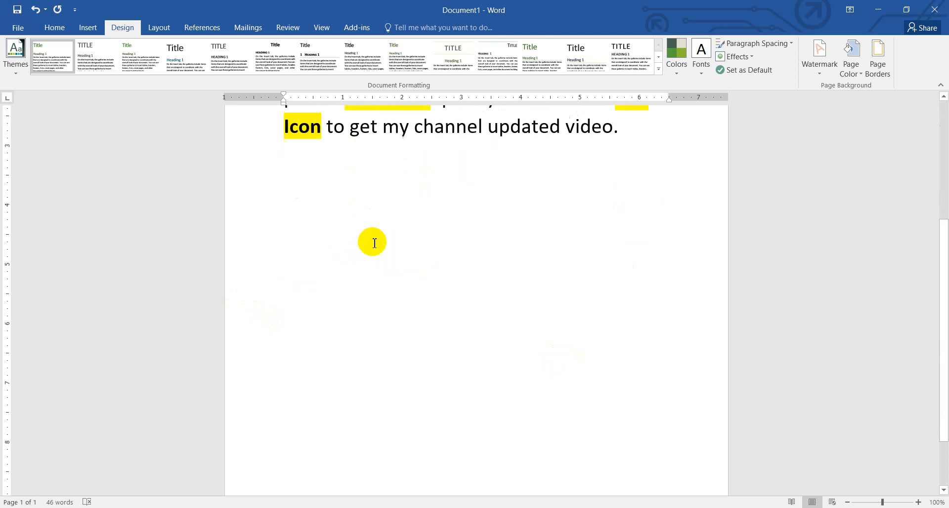
{"action": "scroll", "coordinate": [371, 239], "scroll_direction": "up", "scroll_amount": 4}
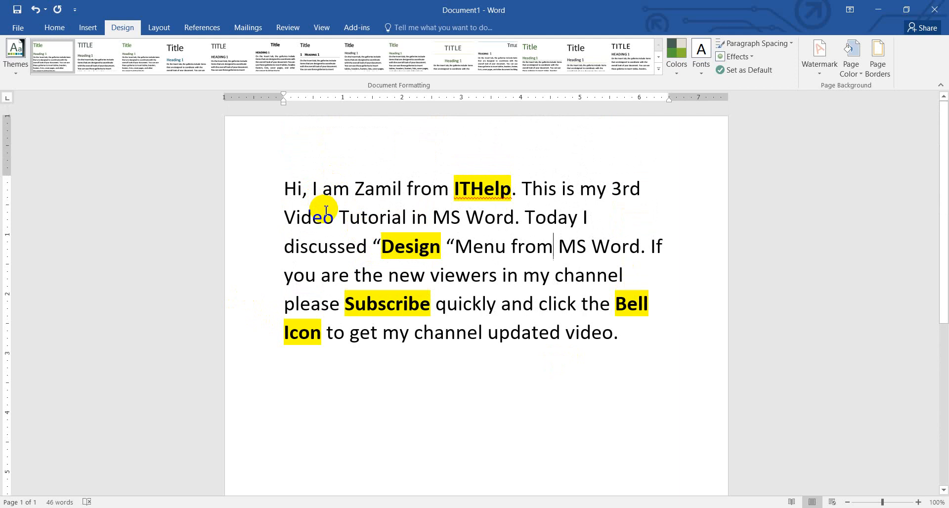
Step: Set the page color to the bright turquoise shade from the theme colors and check it down the page
{"action": "left_click", "coordinate": [244, 162]}
{"action": "left_click", "coordinate": [654, 286]}
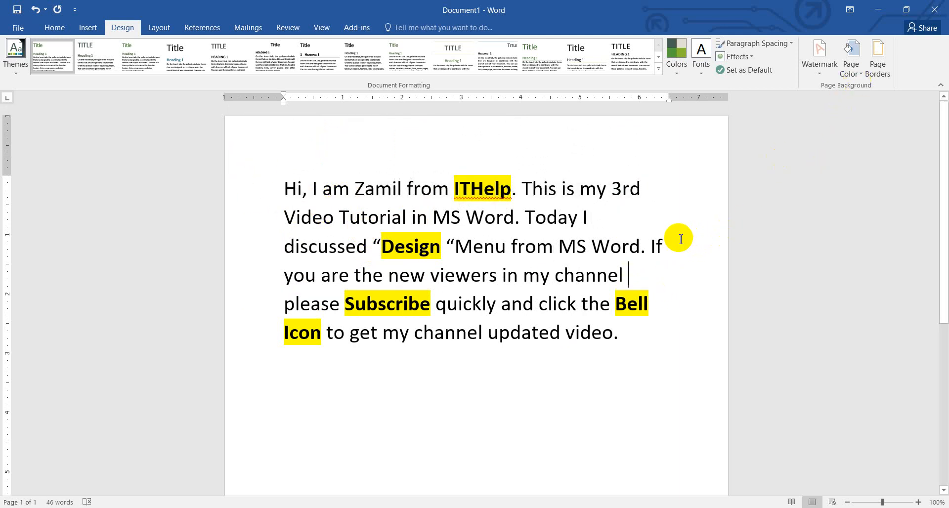
{"action": "left_click", "coordinate": [863, 84]}
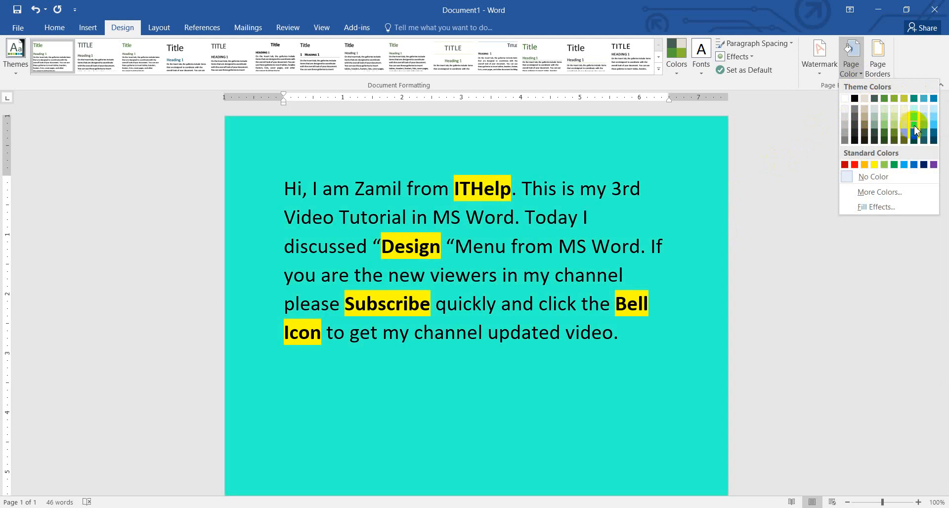
{"action": "left_click", "coordinate": [915, 129]}
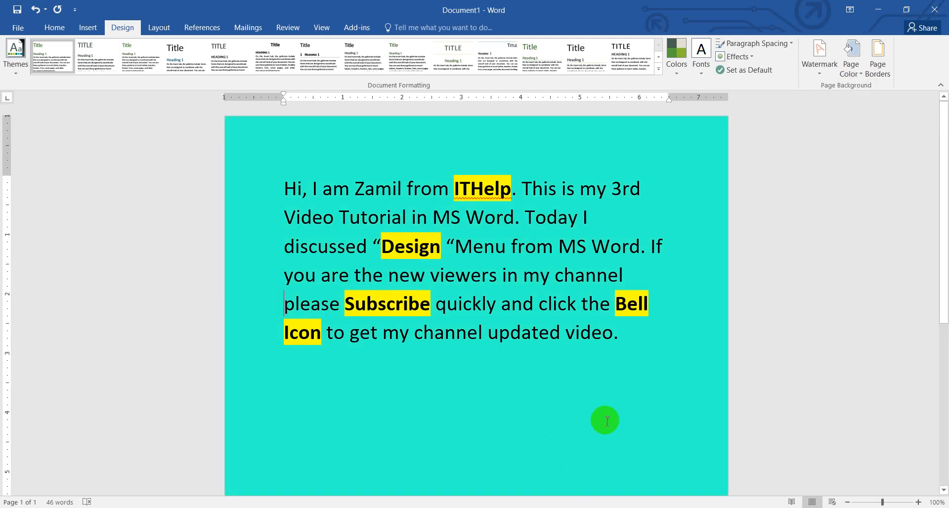
{"action": "scroll", "coordinate": [631, 365], "scroll_direction": "down", "scroll_amount": 5}
{"action": "scroll", "coordinate": [636, 370], "scroll_direction": "up", "scroll_amount": 5}
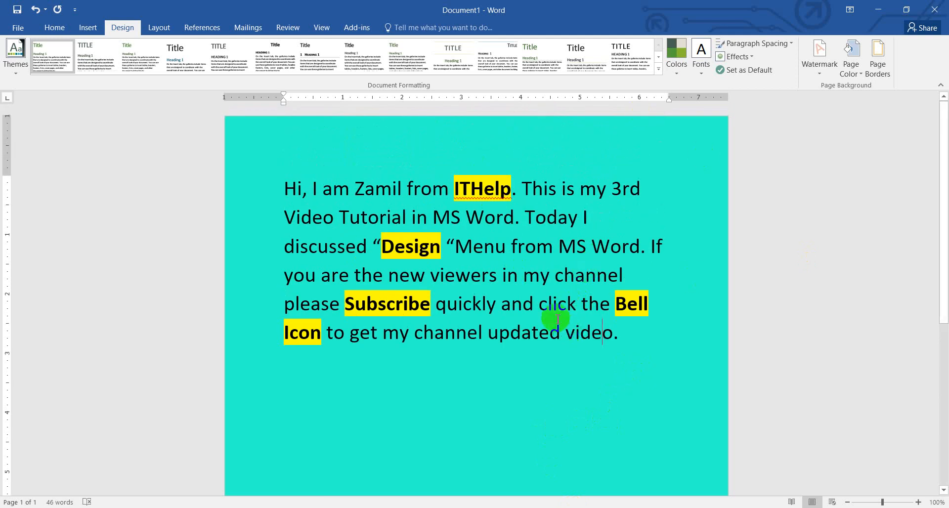
{"action": "scroll", "coordinate": [695, 270], "scroll_direction": "down", "scroll_amount": 4}
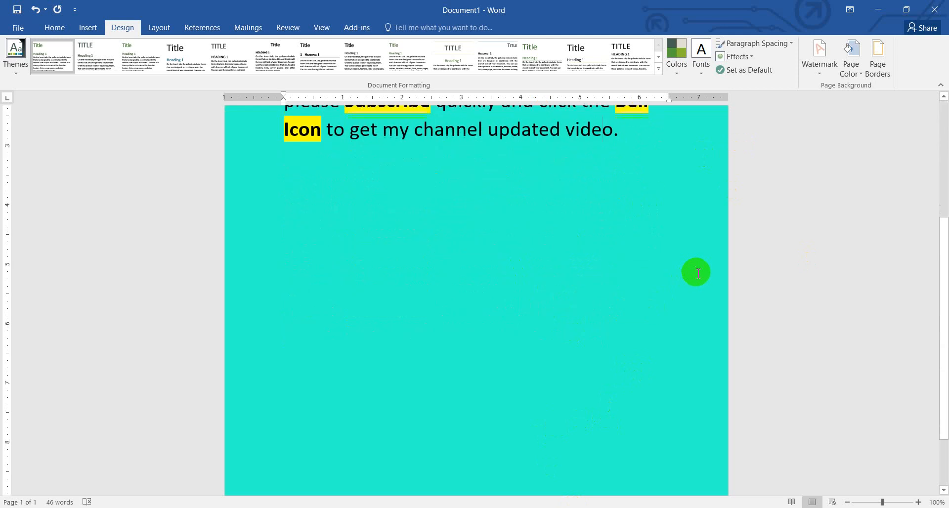
{"action": "scroll", "coordinate": [692, 275], "scroll_direction": "up", "scroll_amount": 4}
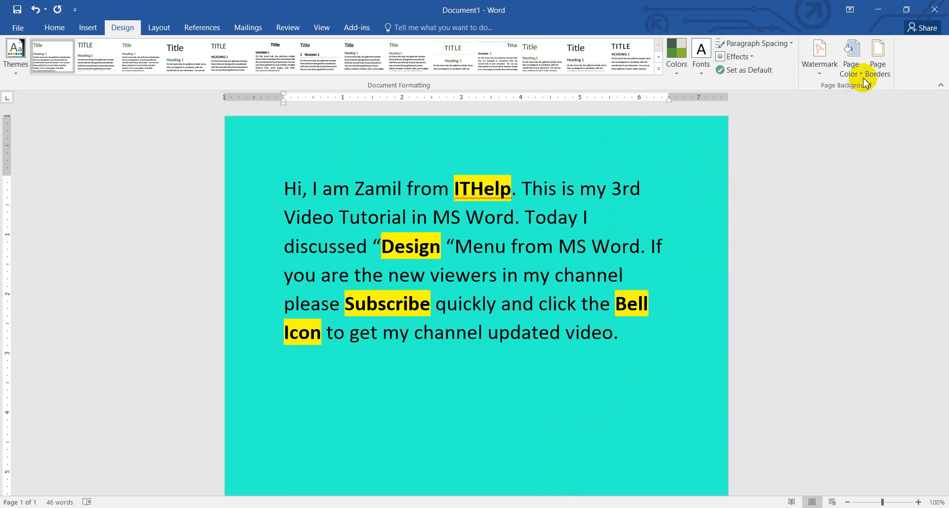
Step: Remove the turquoise page background by setting the page color to No Color
{"action": "left_click", "coordinate": [851, 58]}
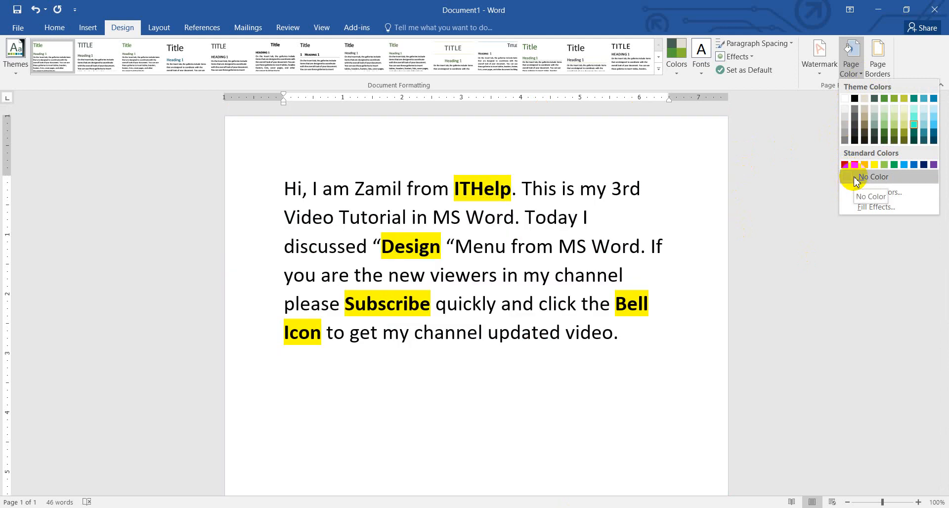
{"action": "left_click", "coordinate": [855, 178]}
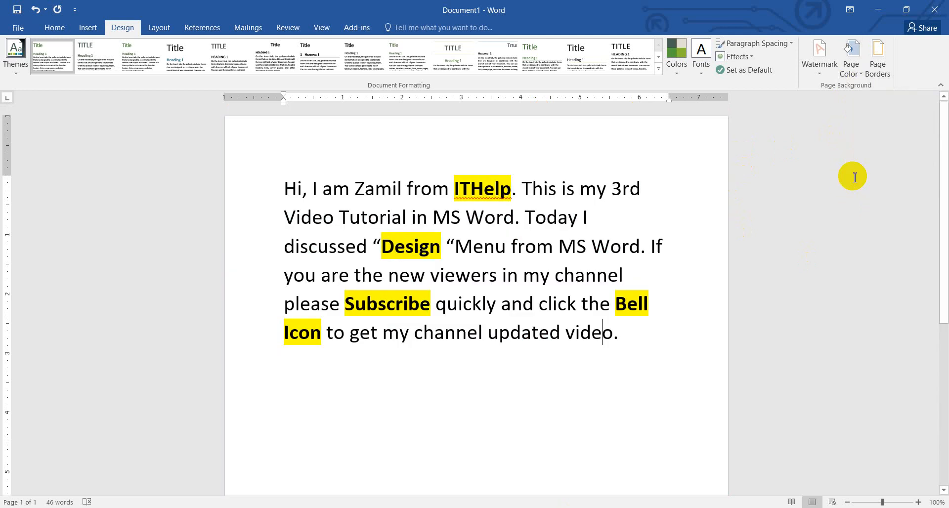
{"action": "scroll", "coordinate": [398, 297], "scroll_direction": "down", "scroll_amount": 6}
{"action": "scroll", "coordinate": [398, 297], "scroll_direction": "up", "scroll_amount": 6}
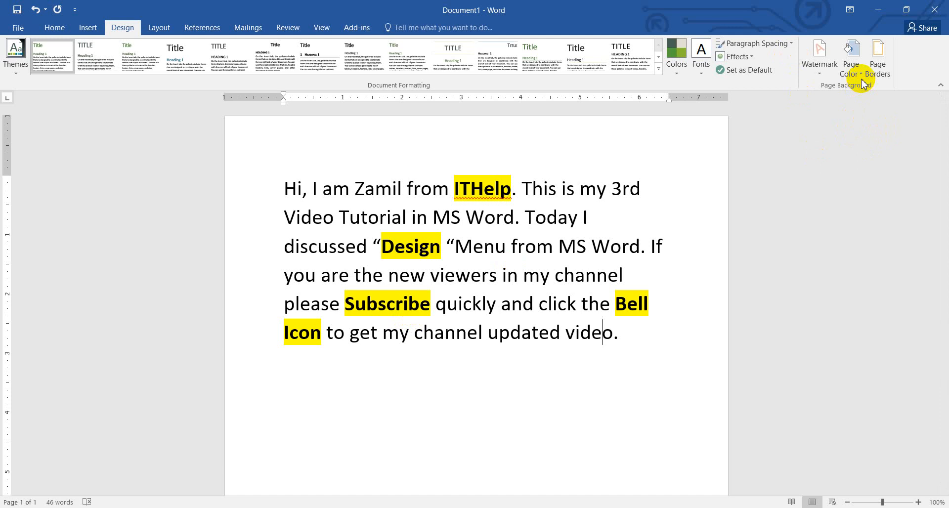
Step: View the custom RGB color options for the page background and cancel without choosing a color
{"action": "left_click", "coordinate": [851, 67]}
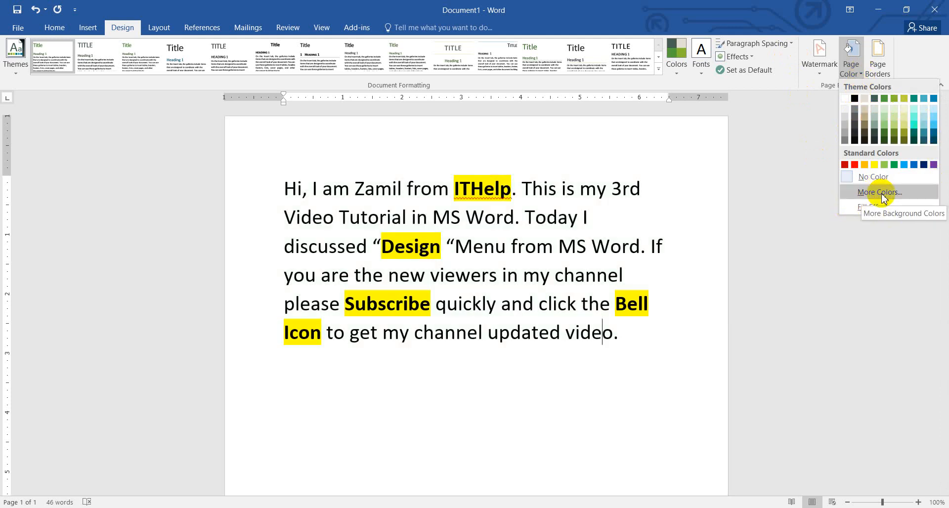
{"action": "left_click", "coordinate": [883, 197]}
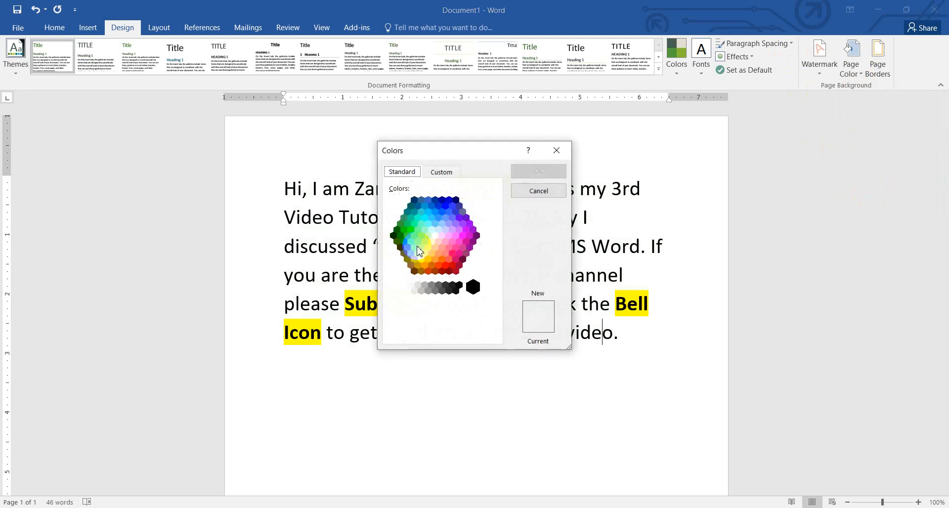
{"action": "left_click", "coordinate": [441, 173]}
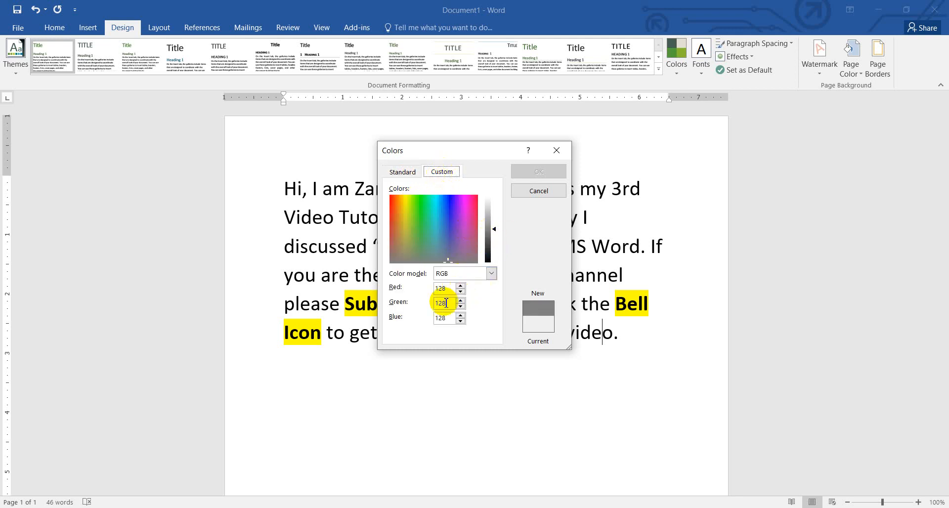
{"action": "left_click", "coordinate": [447, 319]}
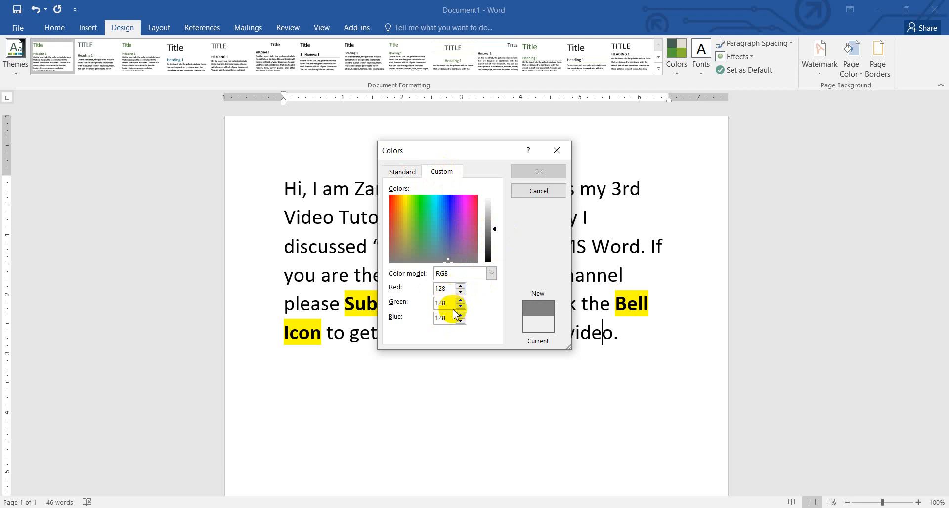
{"action": "left_click", "coordinate": [550, 190]}
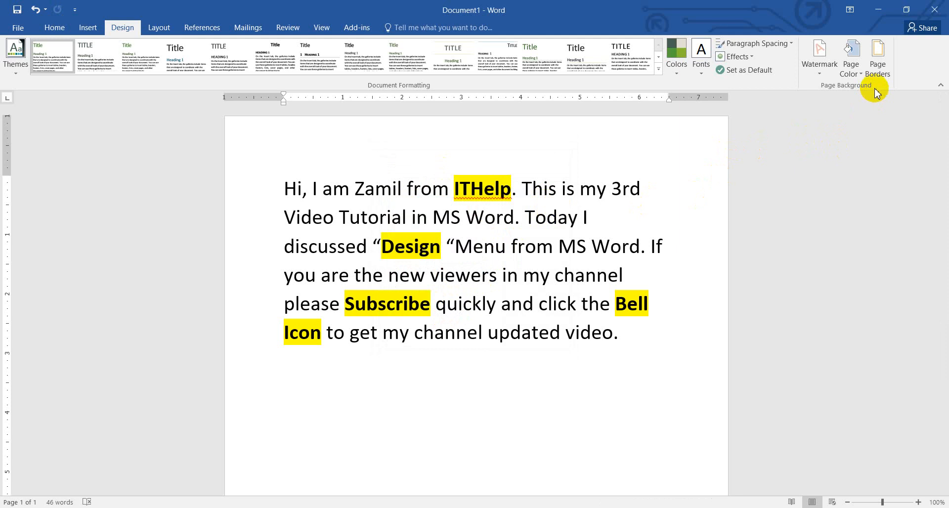
Step: Apply a Box page border to the whole document, check it down the page, and undo it
{"action": "scroll", "coordinate": [391, 219], "scroll_direction": "down", "scroll_amount": 4}
{"action": "scroll", "coordinate": [403, 248], "scroll_direction": "up", "scroll_amount": 4}
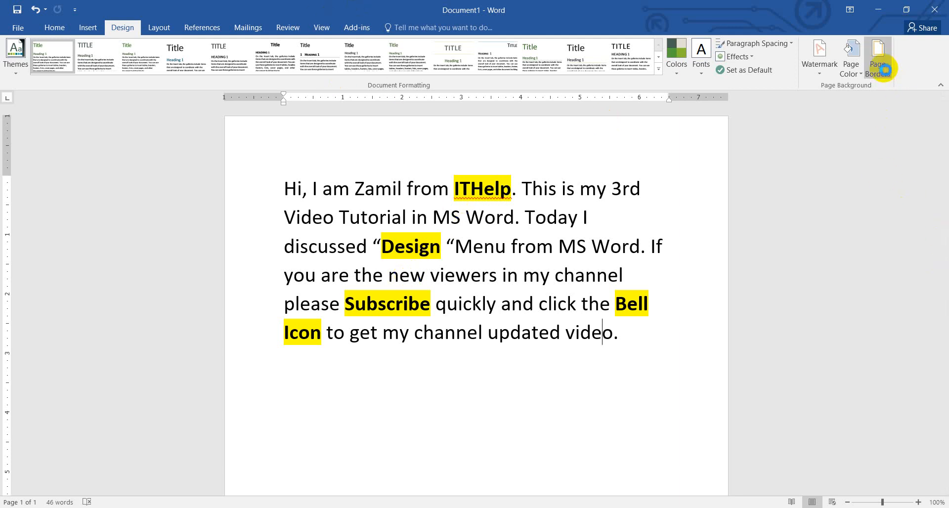
{"action": "left_click", "coordinate": [879, 62]}
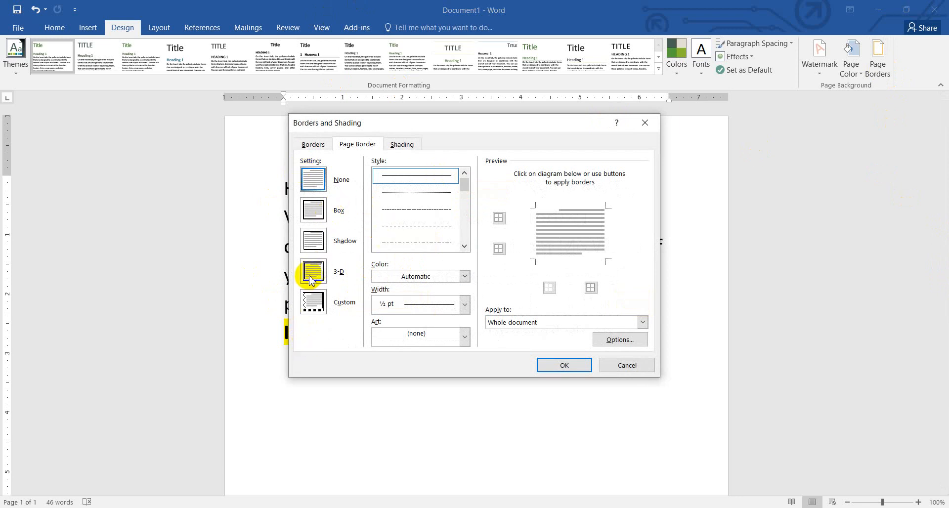
{"action": "left_click", "coordinate": [317, 212]}
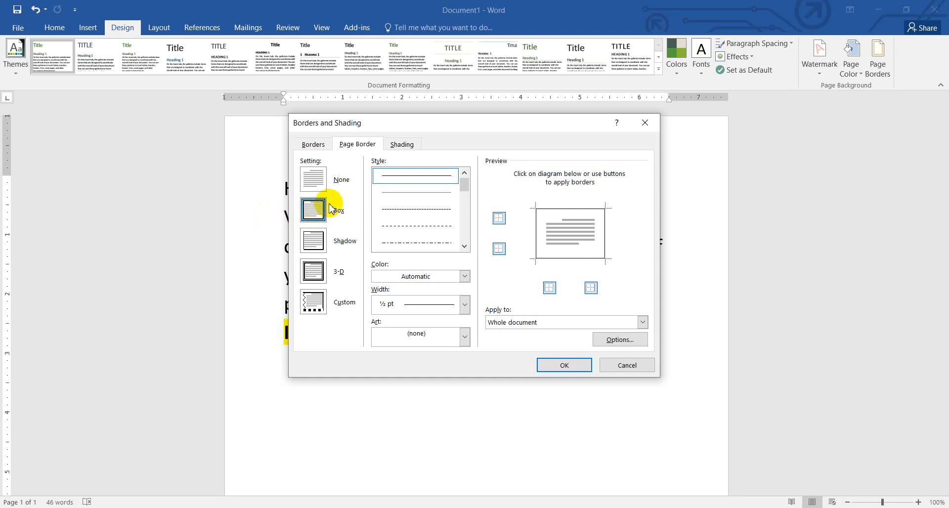
{"action": "left_click", "coordinate": [584, 371]}
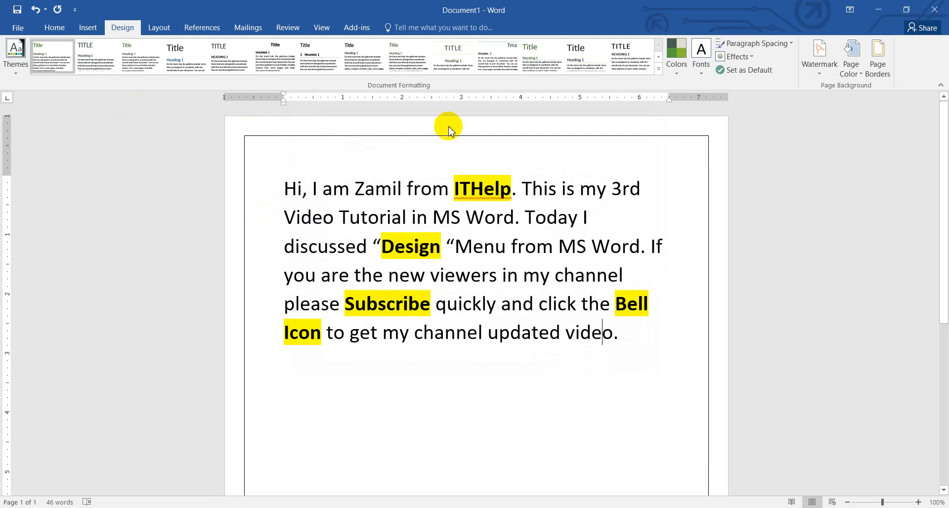
{"action": "scroll", "coordinate": [699, 327], "scroll_direction": "down", "scroll_amount": 5}
{"action": "scroll", "coordinate": [710, 376], "scroll_direction": "down", "scroll_amount": 2}
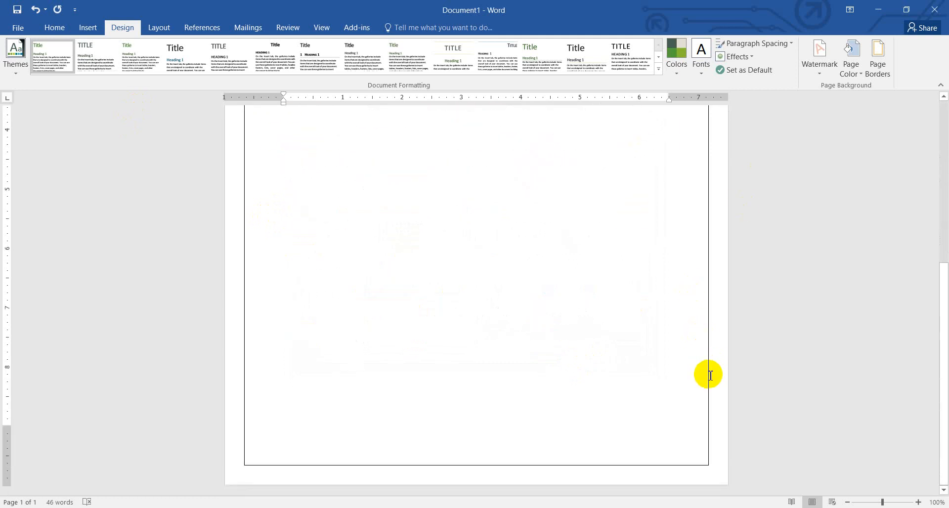
{"action": "scroll", "coordinate": [706, 375], "scroll_direction": "up", "scroll_amount": 5}
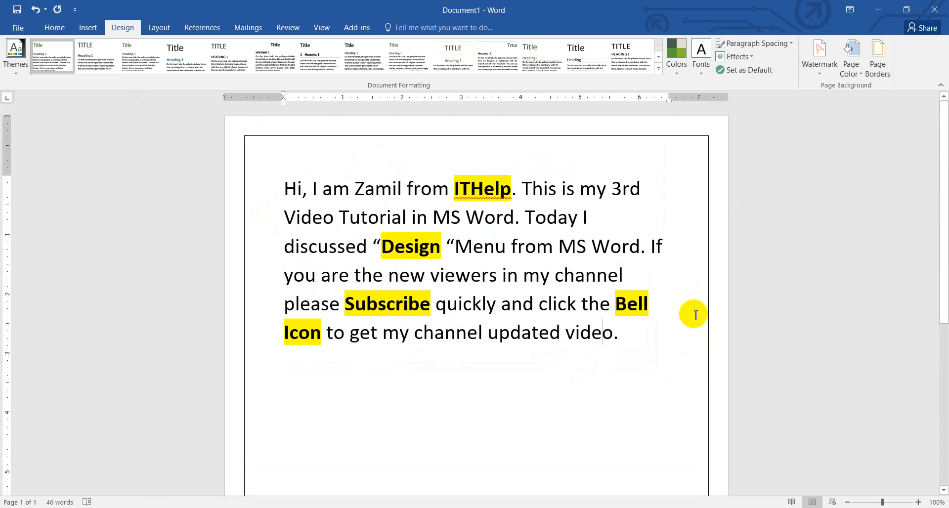
{"action": "key", "text": "ctrl+z"}
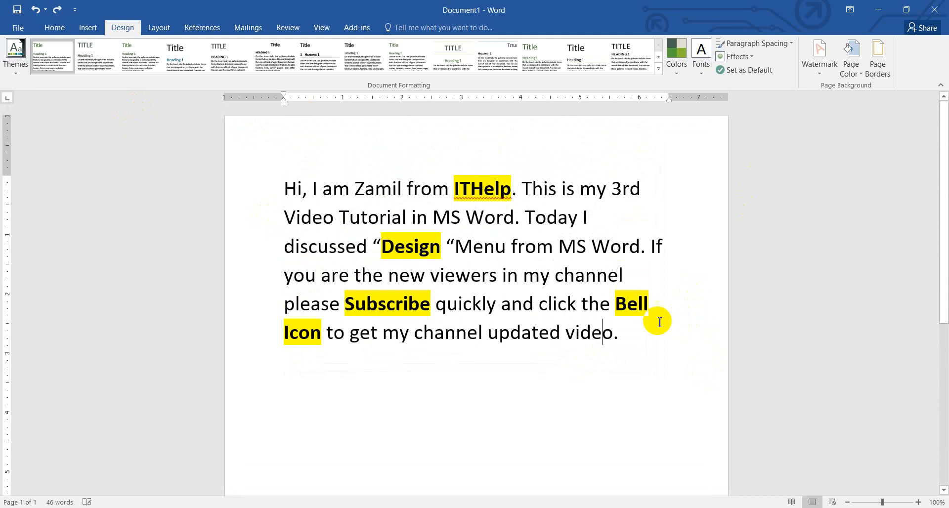
Step: Preview the Shadow, 3-D and Custom page border settings and cancel without applying a border
{"action": "left_click", "coordinate": [885, 77]}
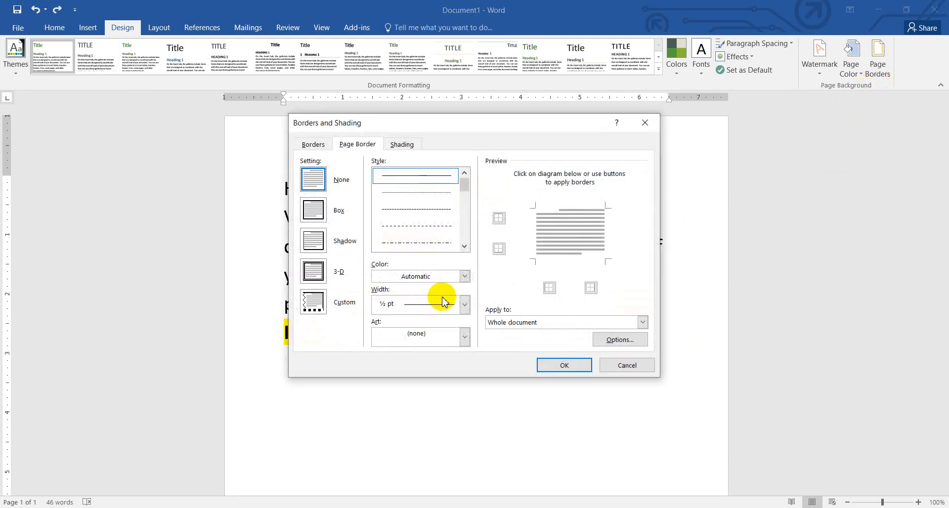
{"action": "left_click", "coordinate": [314, 241]}
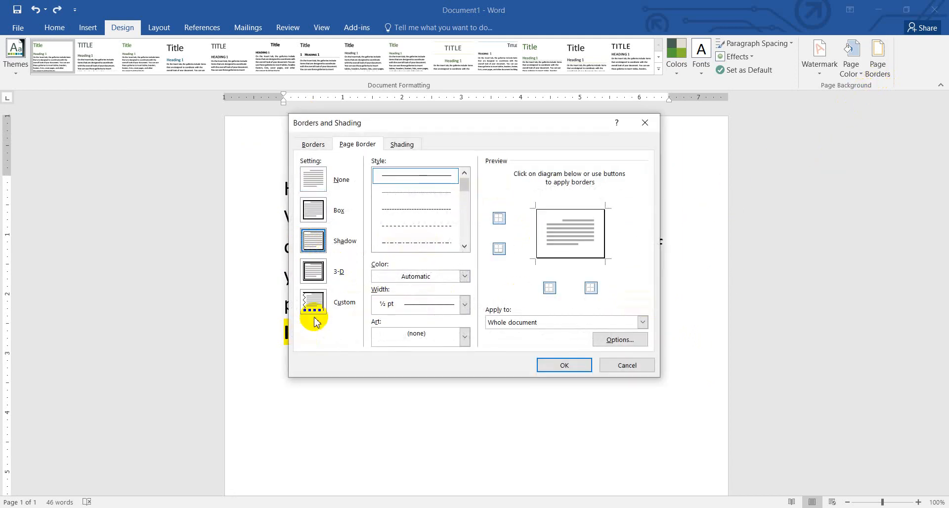
{"action": "left_click", "coordinate": [315, 272]}
{"action": "left_click", "coordinate": [313, 303]}
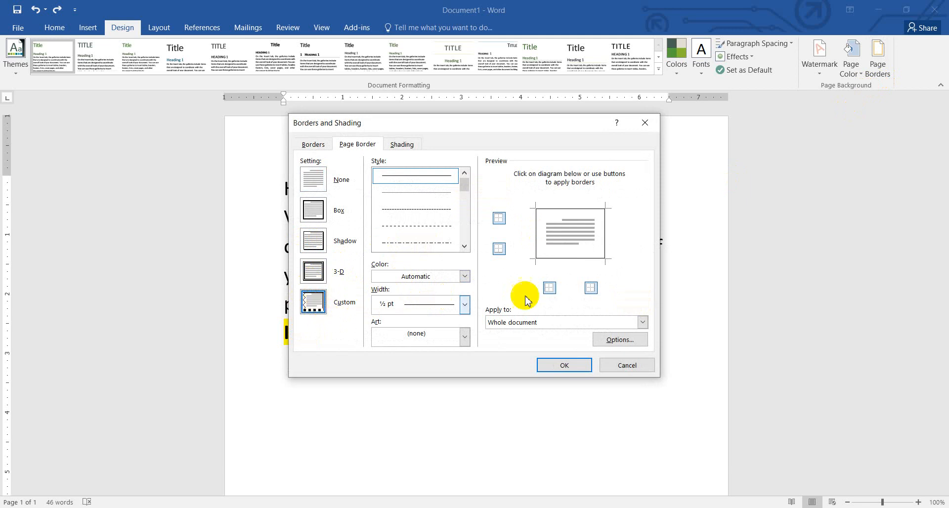
{"action": "left_click", "coordinate": [627, 366]}
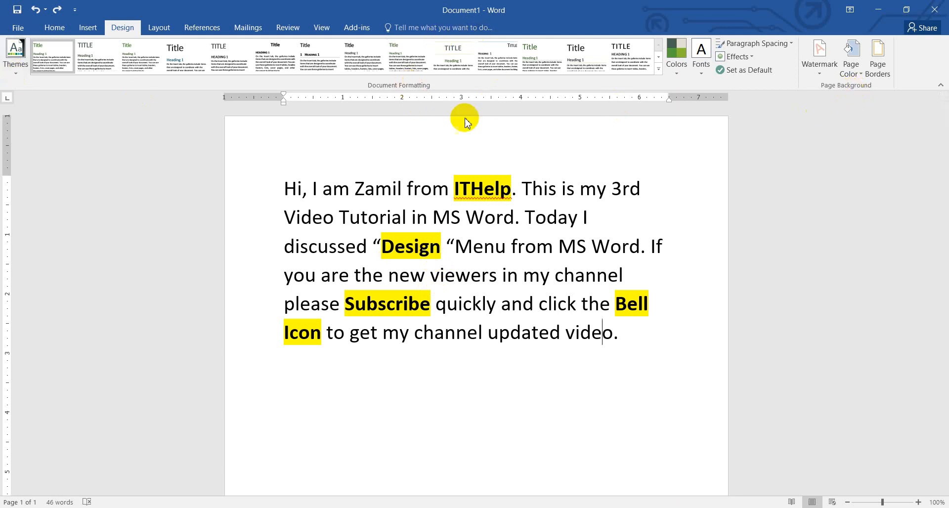
{"action": "left_click", "coordinate": [17, 69]}
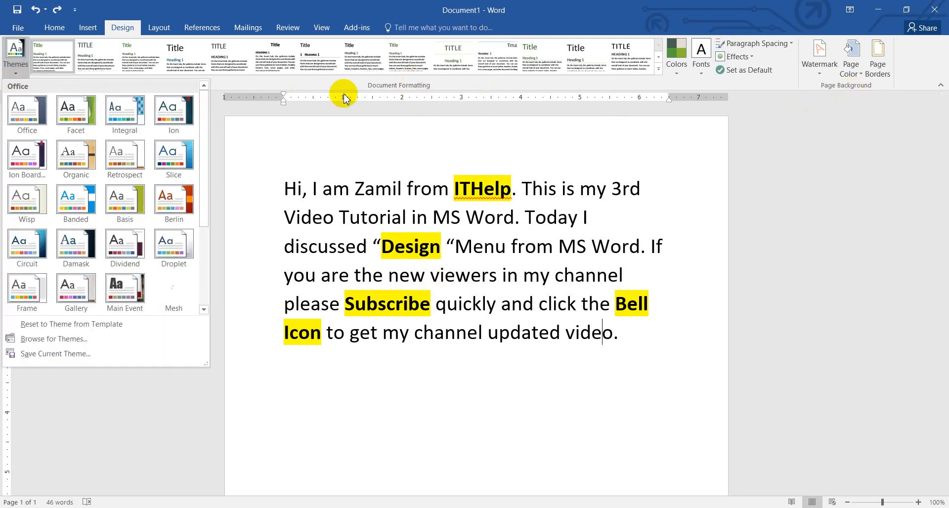
{"action": "left_click", "coordinate": [365, 80]}
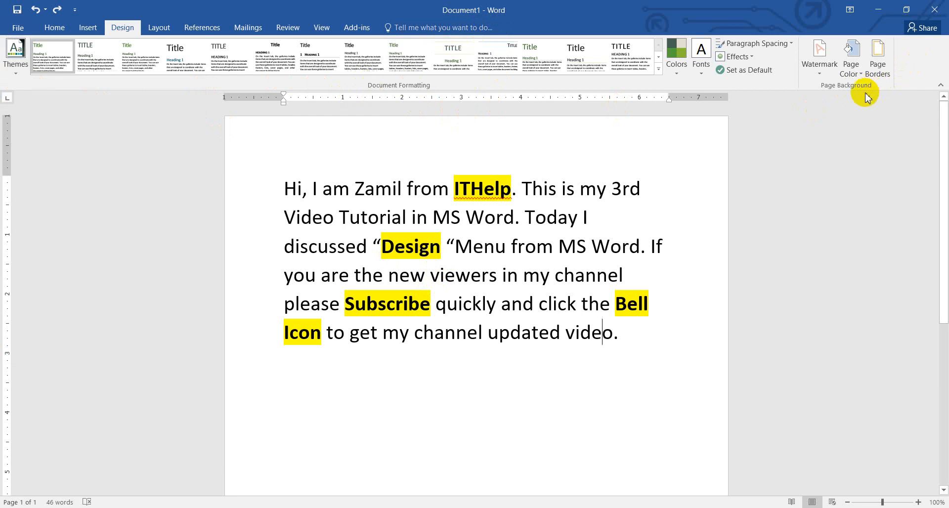
{"action": "scroll", "coordinate": [501, 212], "scroll_direction": "down", "scroll_amount": 5}
{"action": "scroll", "coordinate": [492, 254], "scroll_direction": "up", "scroll_amount": 5}
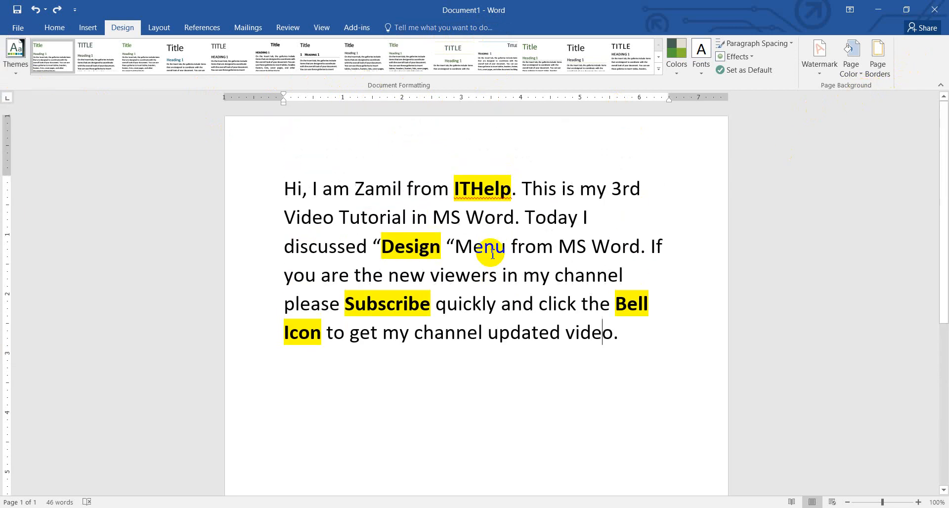